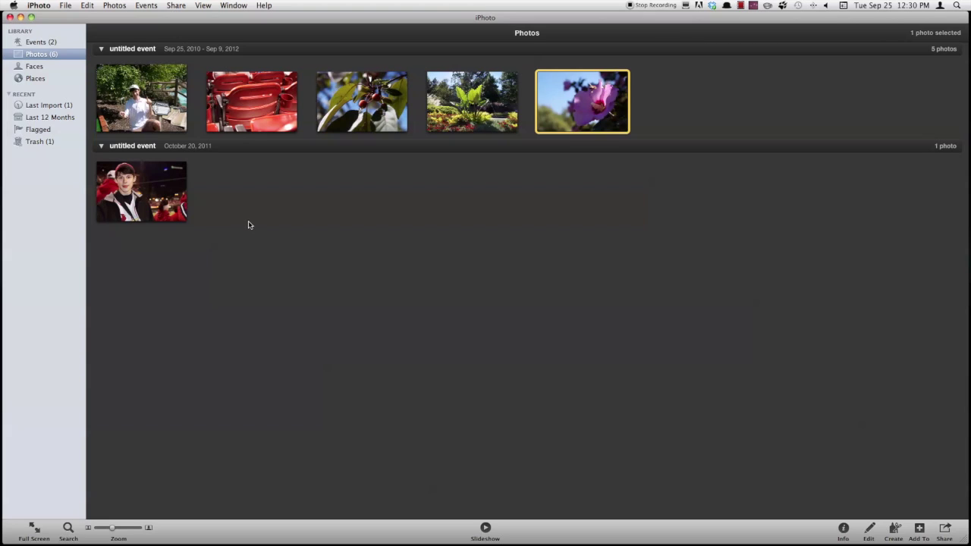
# - Select the October 2011 boy photo and show its info: Canon EOS REBEL T1i, four stars
pyautogui.click(144, 195)
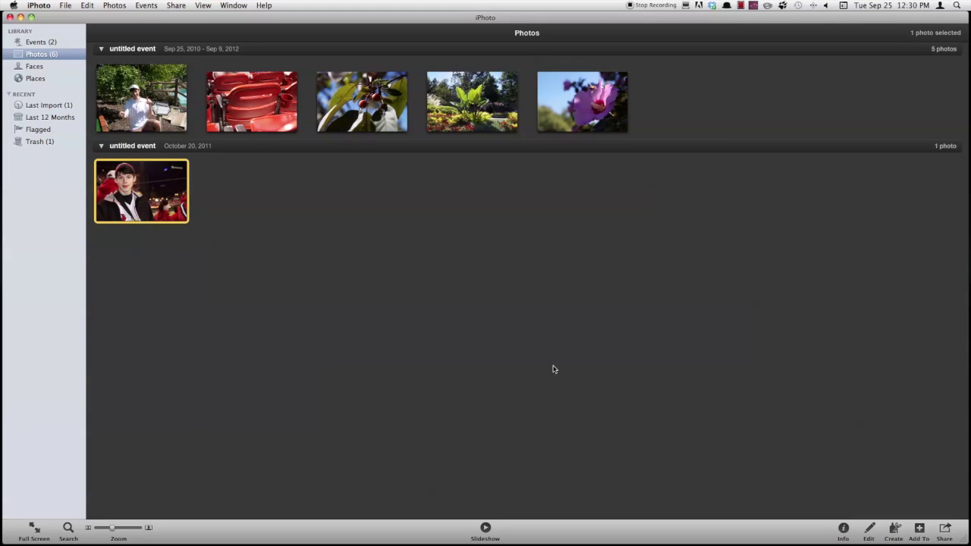
pyautogui.click(845, 528)
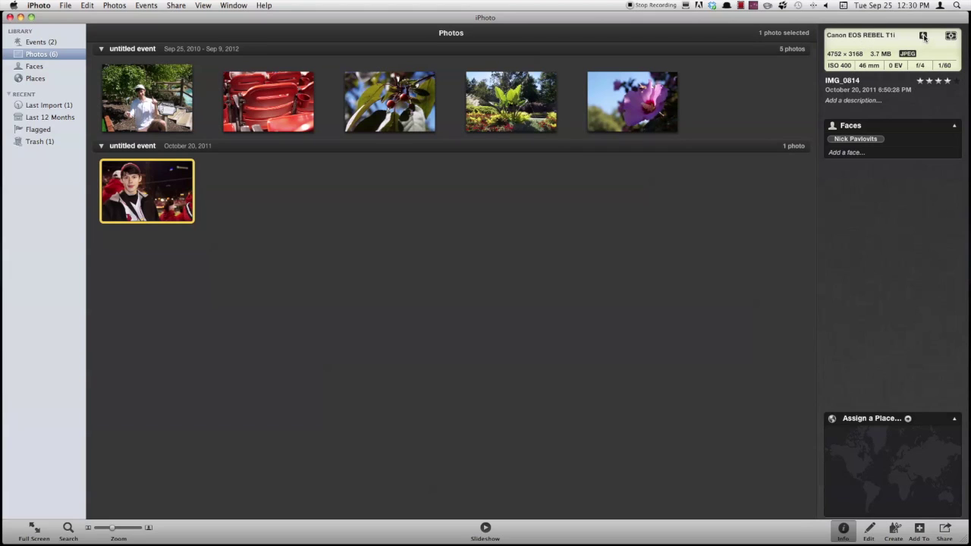
pyautogui.moveTo(923, 38)
pyautogui.click(948, 82)
pyautogui.click(69, 526)
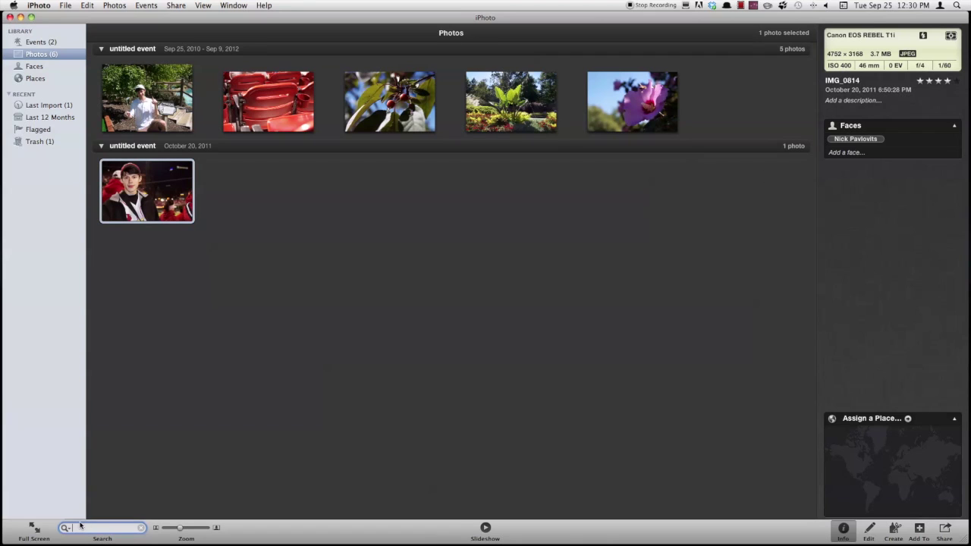
pyautogui.write('sunk')
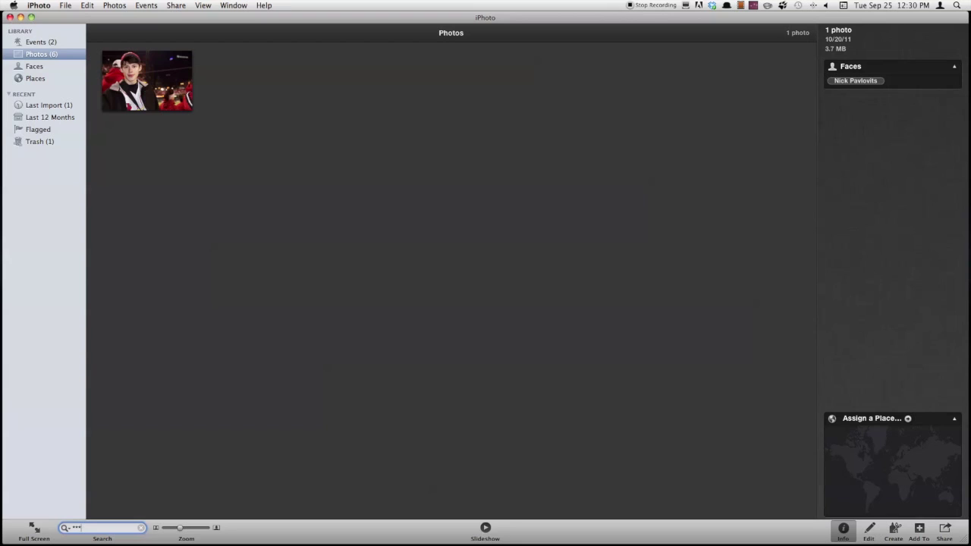
pyautogui.press('BackSpace')
pyautogui.press('BackSpace')
pyautogui.press('BackSpace')
pyautogui.press('BackSpace')
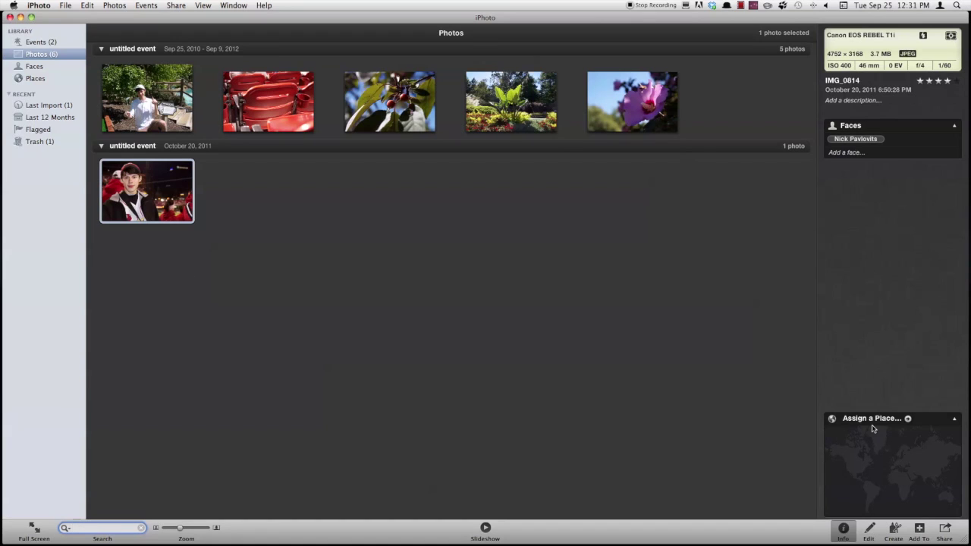
# - Search 'busch s' to assign Busch Stadium as the photo's place and label its map pin
pyautogui.click(856, 421)
pyautogui.write('busch sta')
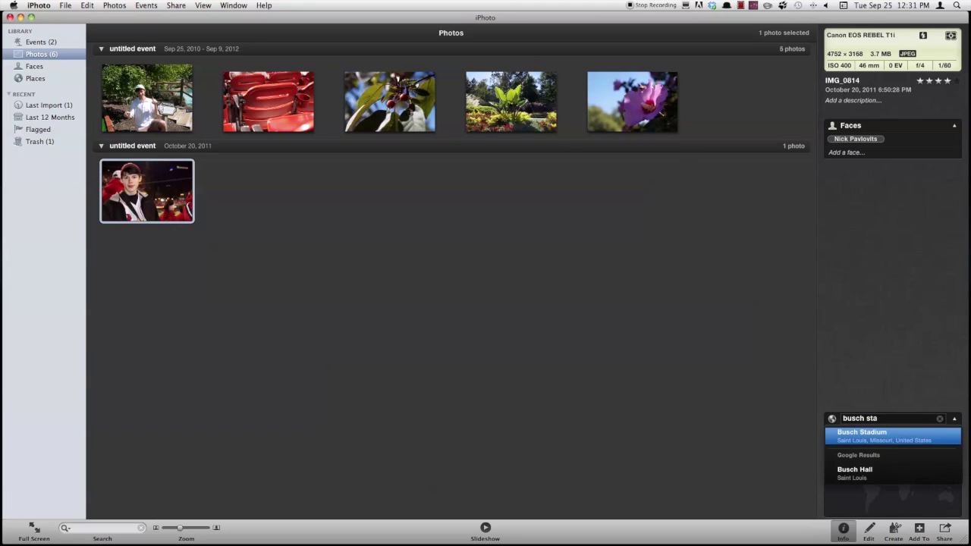
pyautogui.click(860, 435)
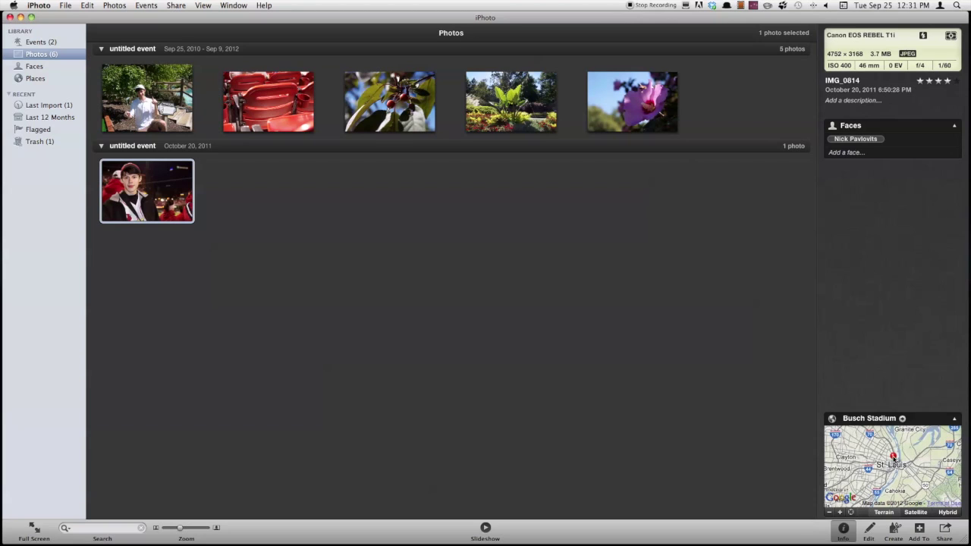
pyautogui.click(893, 458)
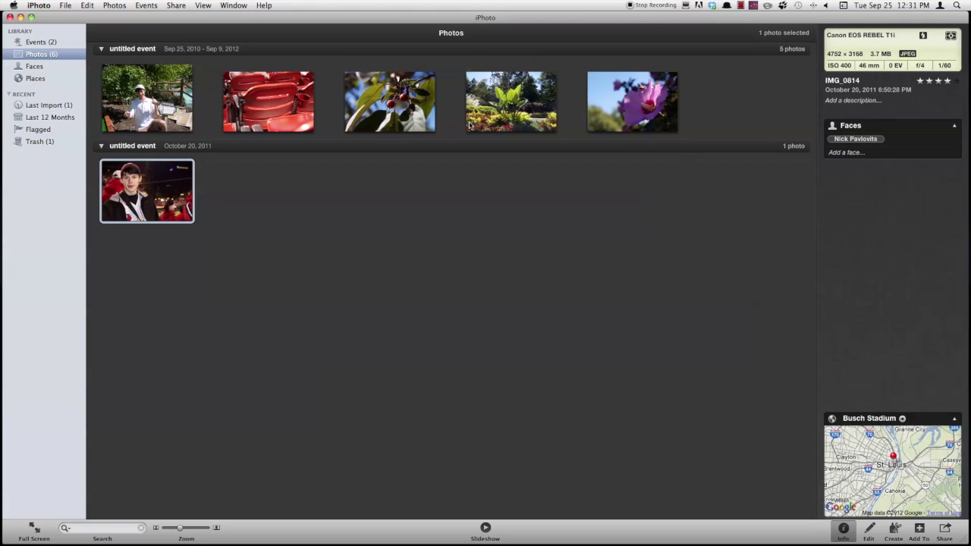
# - Open the pink hibiscus photo (5 of 6) in Edit mode with Quick Fixes showing
pyautogui.doubleClick(617, 100)
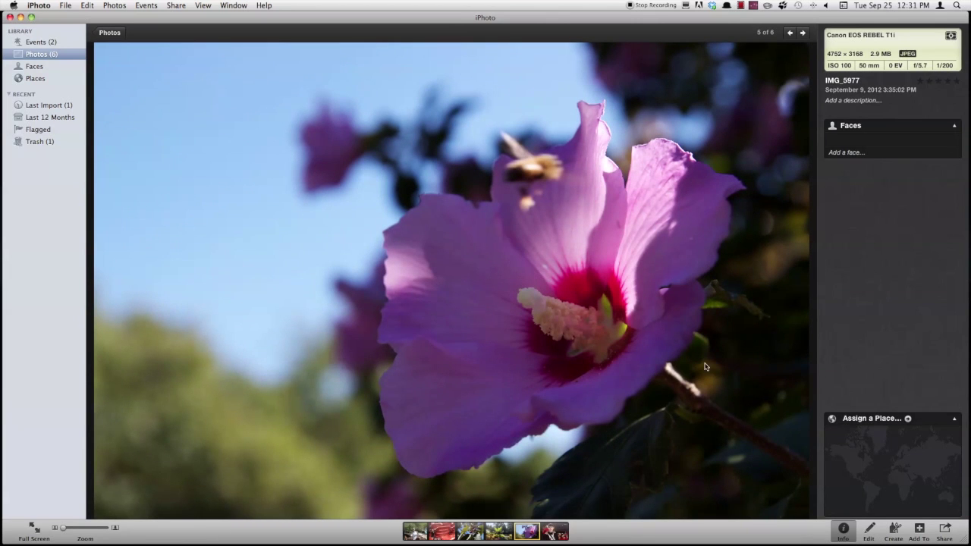
pyautogui.click(869, 532)
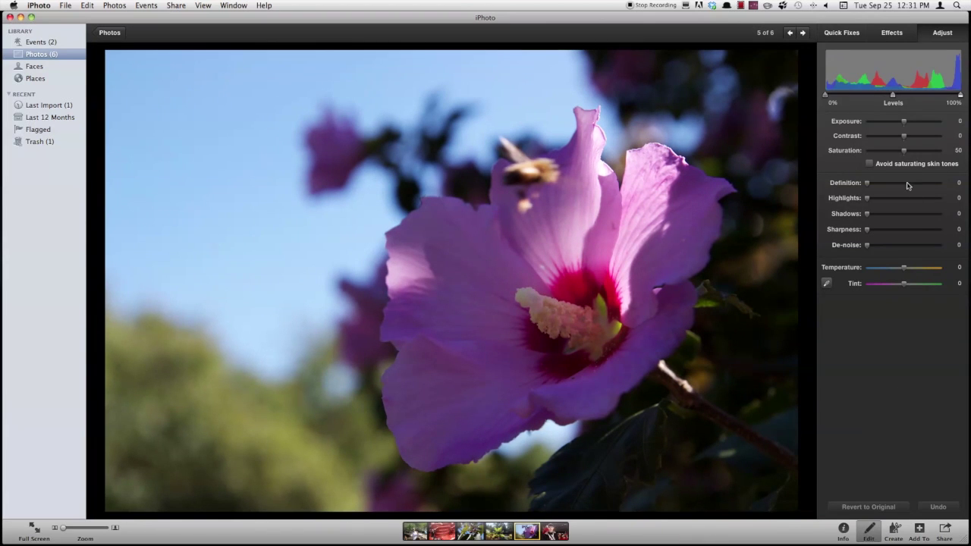
pyautogui.click(862, 34)
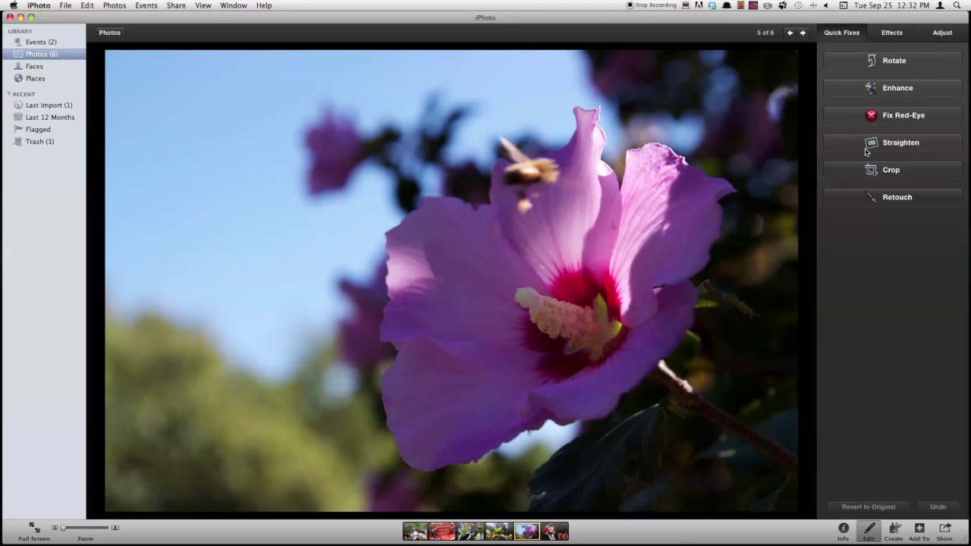
# - Preview the Lighten and Saturate effects on the hibiscus, then revert to the original
pyautogui.click(889, 36)
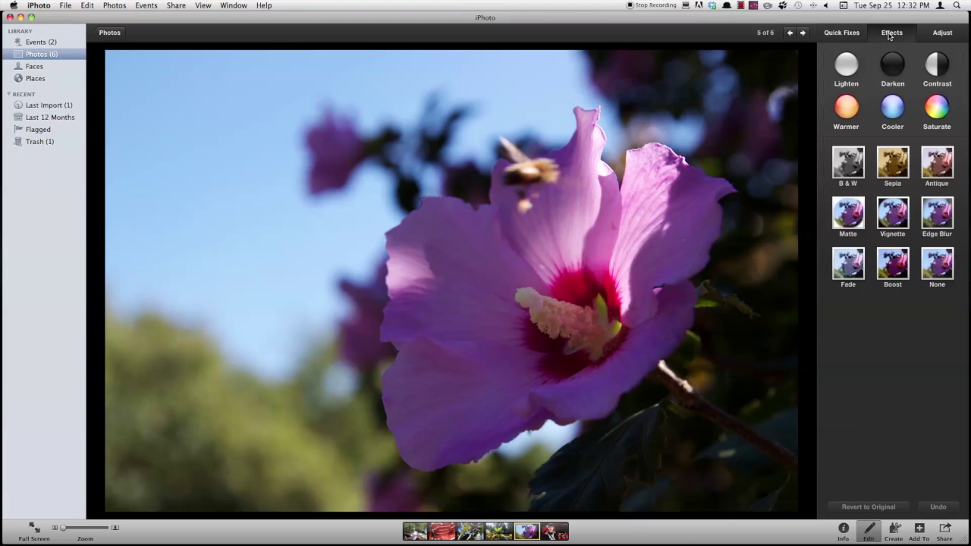
pyautogui.click(855, 75)
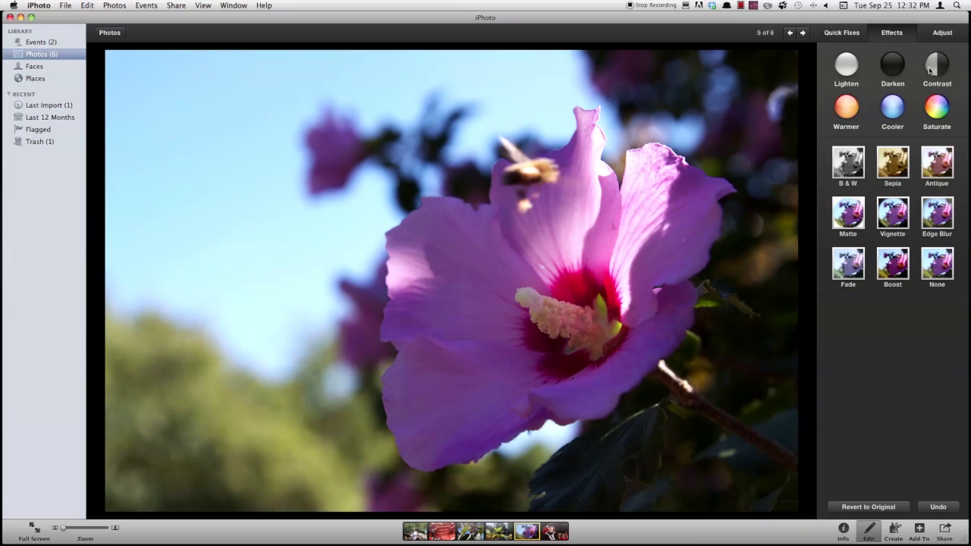
pyautogui.click(935, 107)
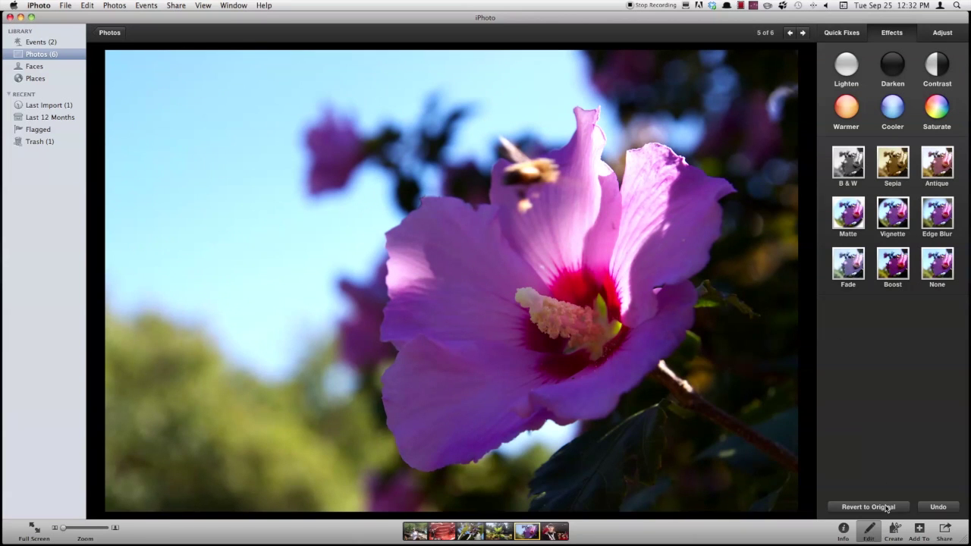
pyautogui.click(885, 506)
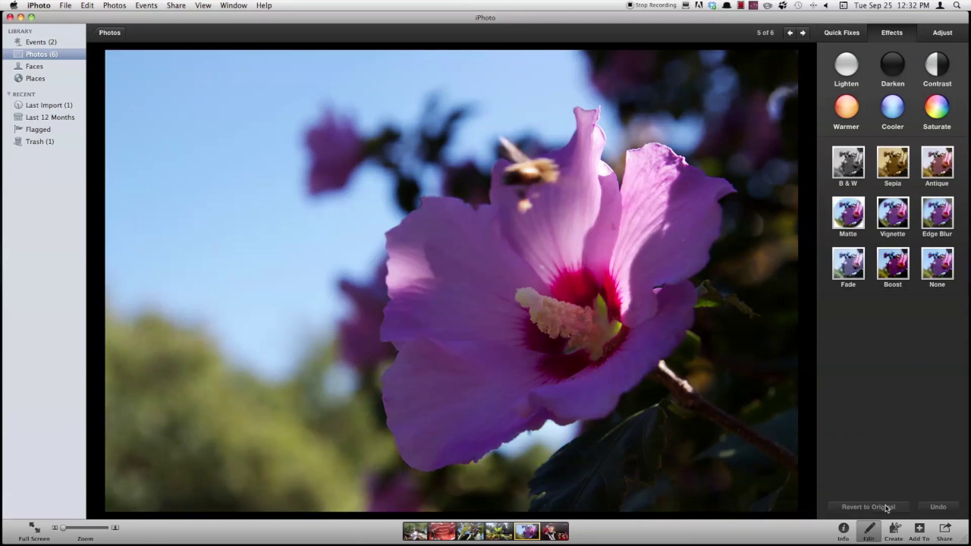
# - Preview the Warmer and Cooler tints, undoing each, and bring up the adjustment controls
pyautogui.click(847, 115)
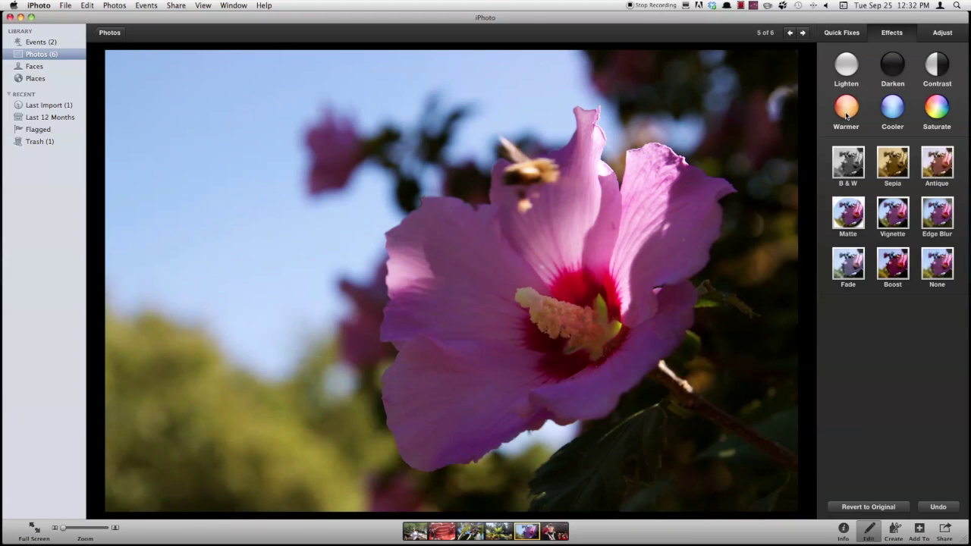
pyautogui.click(890, 508)
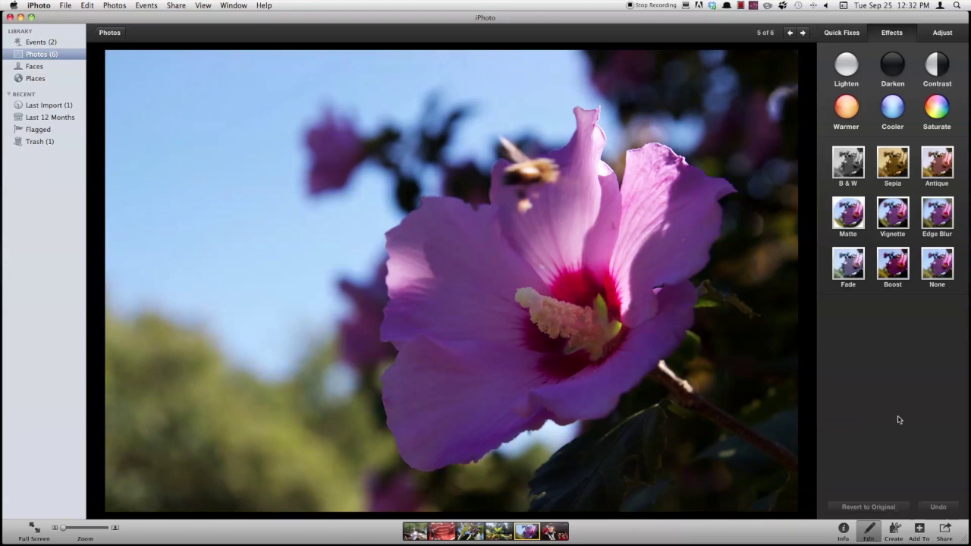
pyautogui.click(897, 108)
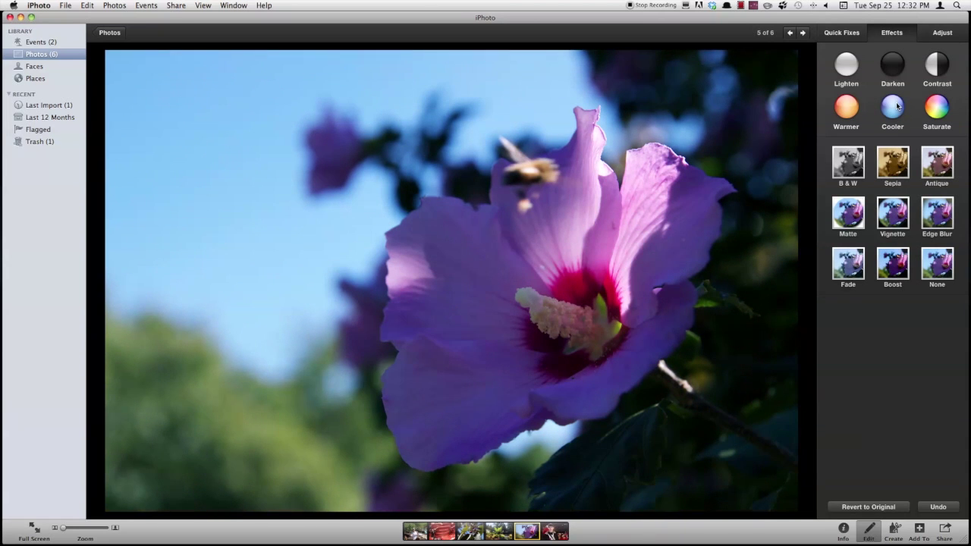
pyautogui.click(880, 510)
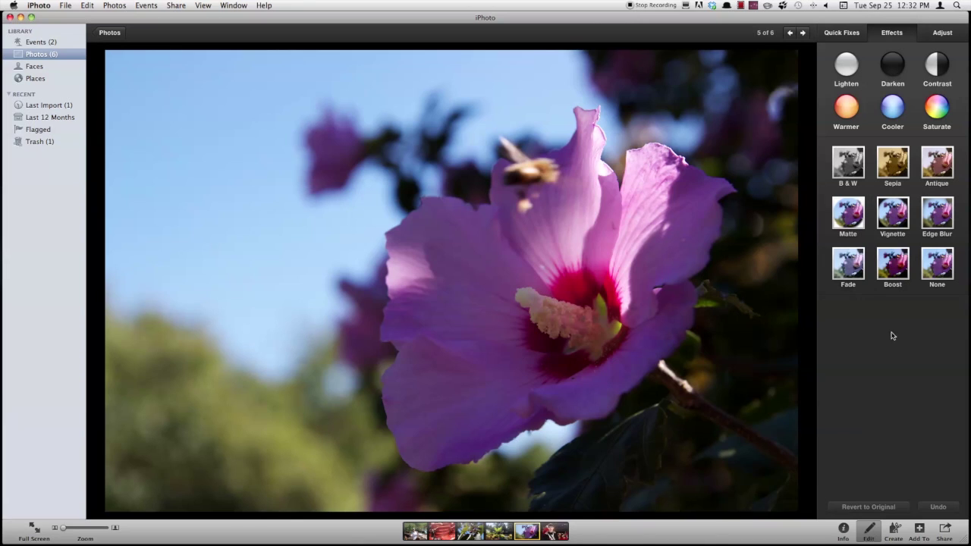
pyautogui.click(950, 35)
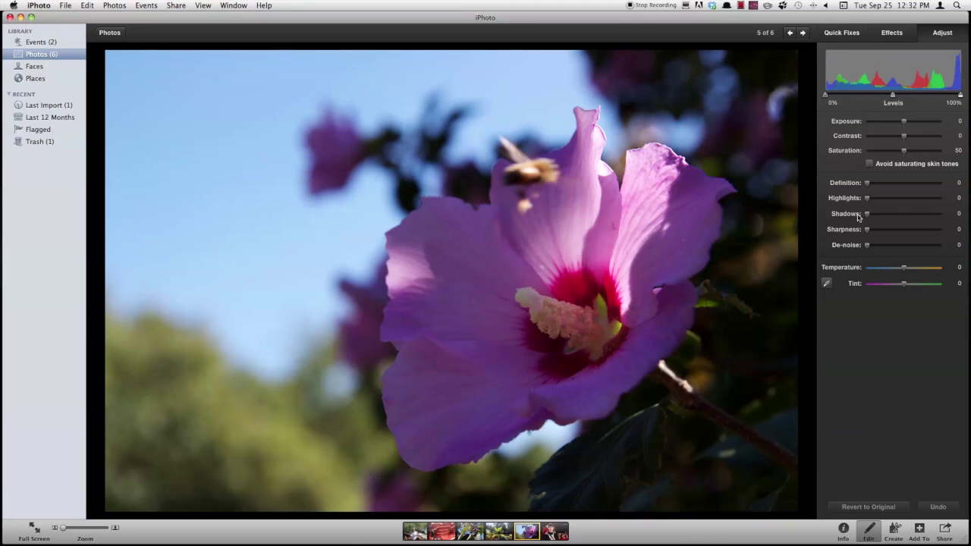
# - Try exposure, temperature -82 and tint -12 adjustments, then revert the photo to original
pyautogui.moveTo(904, 123); pyautogui.dragTo(904, 123)
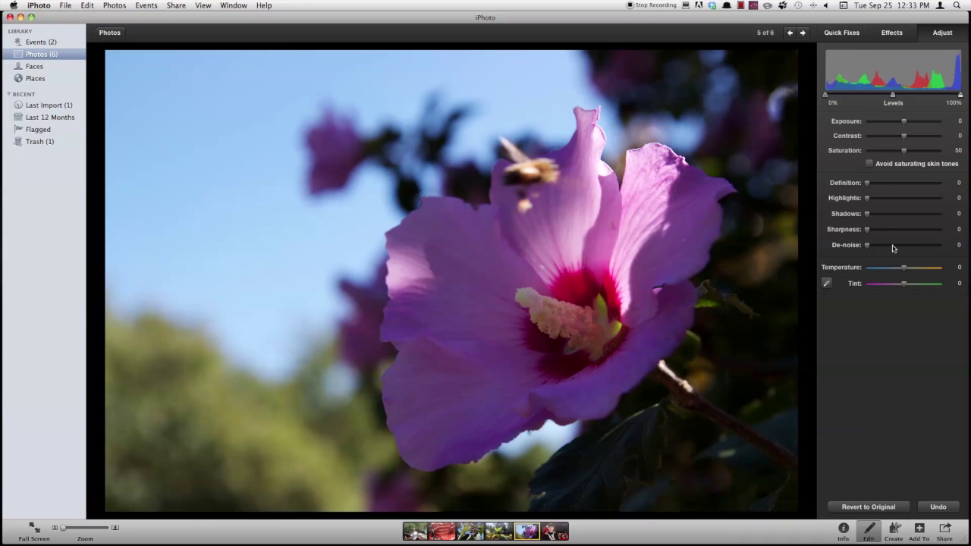
pyautogui.moveTo(903, 270)
pyautogui.mouseDown()
pyautogui.moveTo(880, 273)
pyautogui.moveTo(904, 273)
pyautogui.mouseUp()
pyautogui.moveTo(904, 284)
pyautogui.mouseDown()
pyautogui.moveTo(915, 284)
pyautogui.moveTo(898, 284)
pyautogui.mouseUp()
pyautogui.click(855, 506)
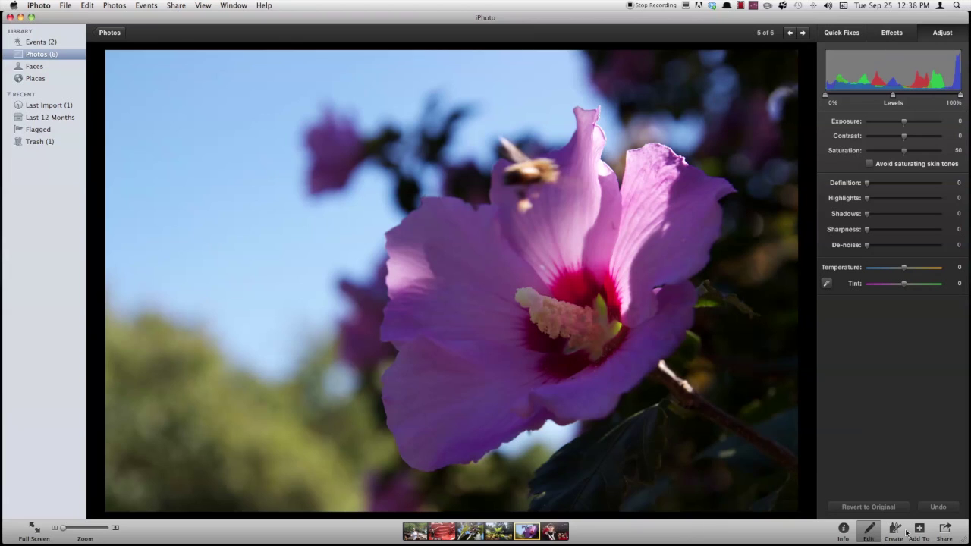
# - Back in the library, open the cherry-branch photo (3 of 6) full size and show Create options
pyautogui.click(108, 33)
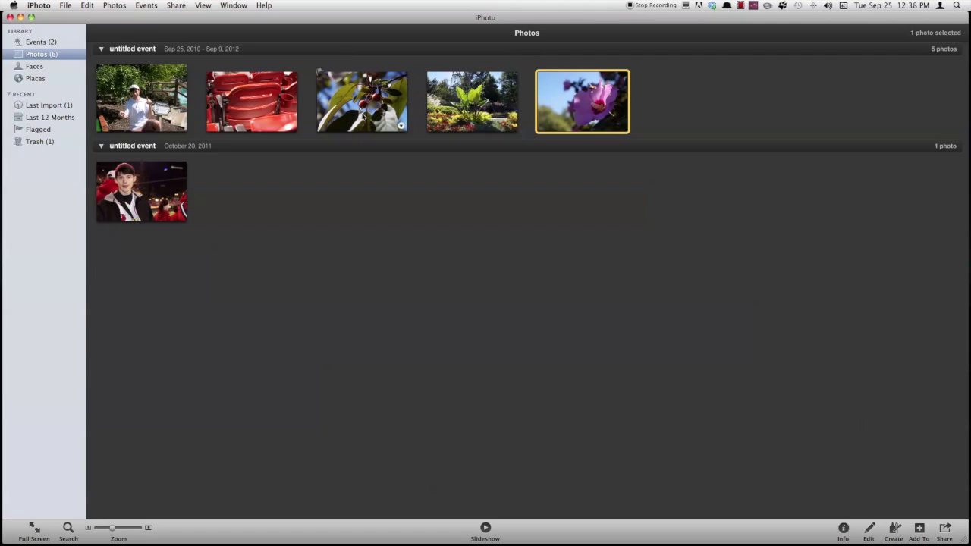
pyautogui.doubleClick(364, 104)
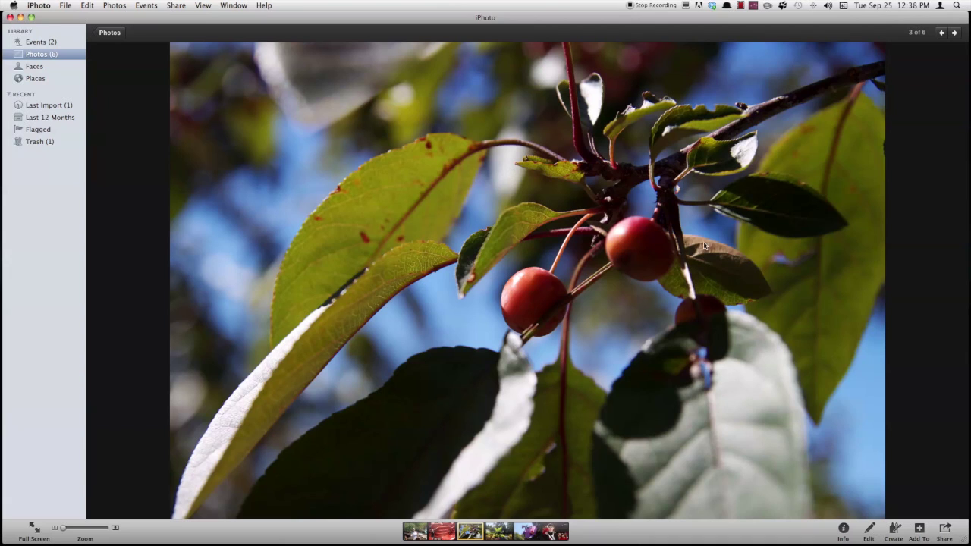
pyautogui.click(894, 528)
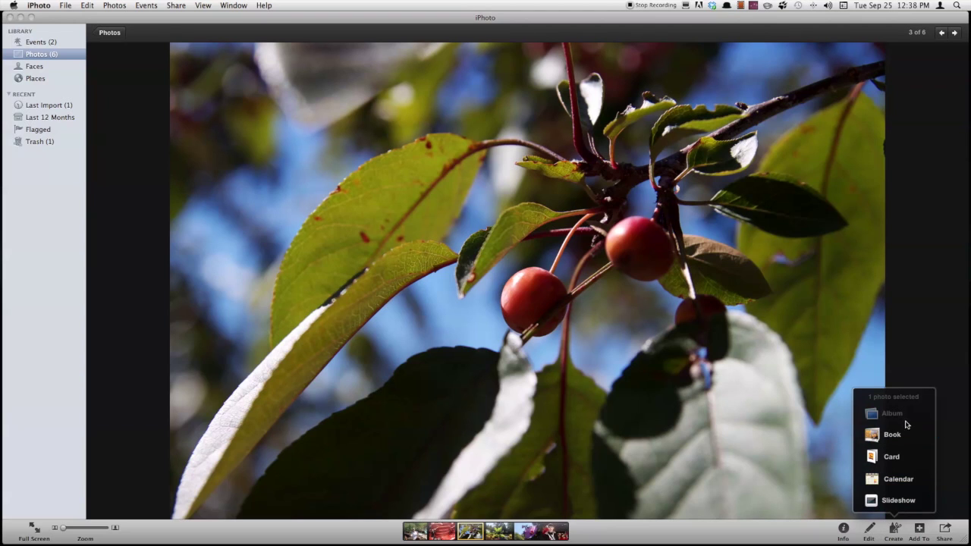
# - Make a 5 × 7 Letterpress card from the cherry photo using the Elegant Frame design
pyautogui.click(892, 455)
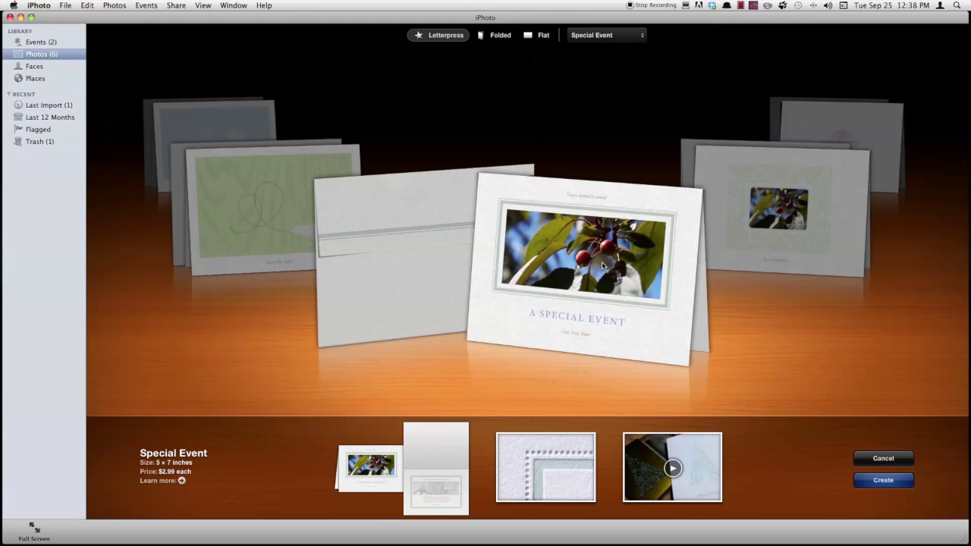
pyautogui.click(702, 235)
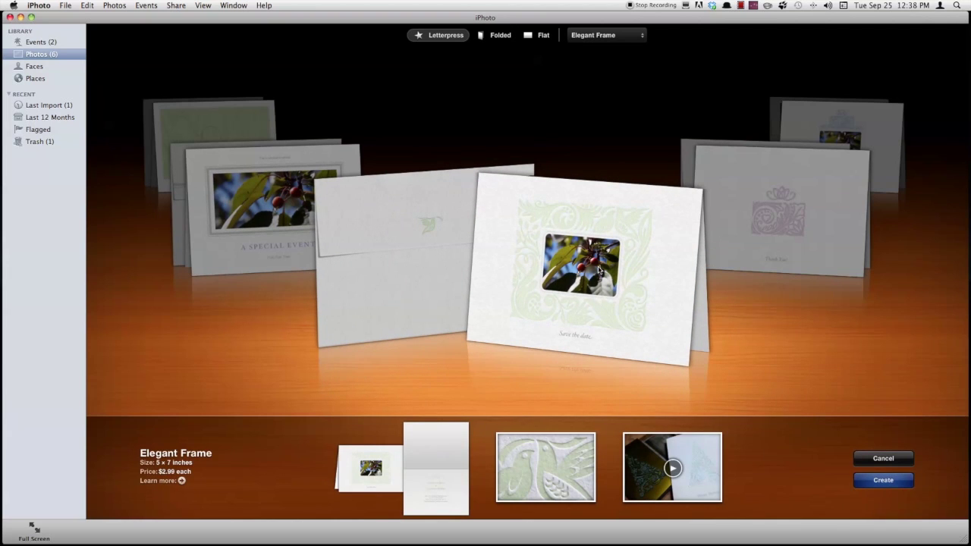
pyautogui.click(871, 485)
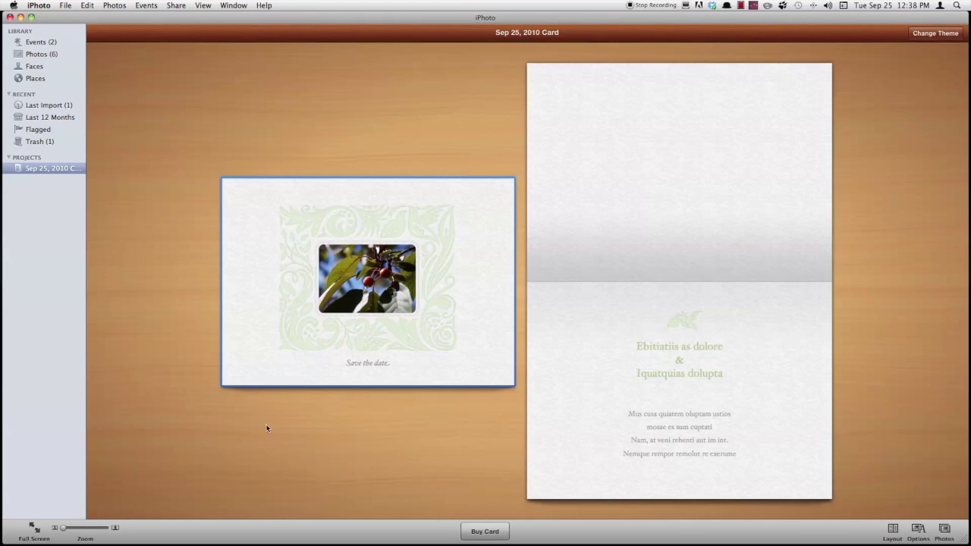
# - Edit the front 'Save the date.' caption and inside heading, then show the card theme choices
pyautogui.doubleClick(370, 365)
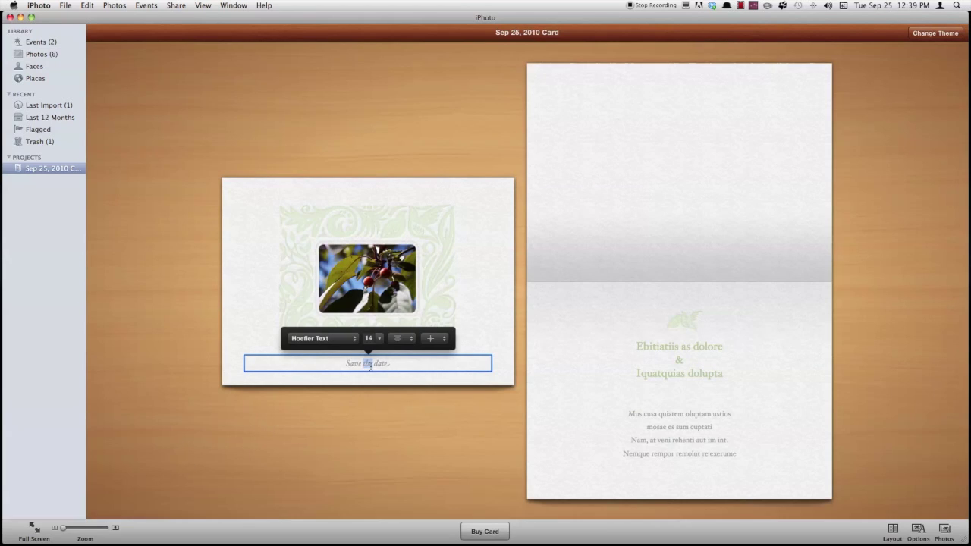
pyautogui.click(642, 347)
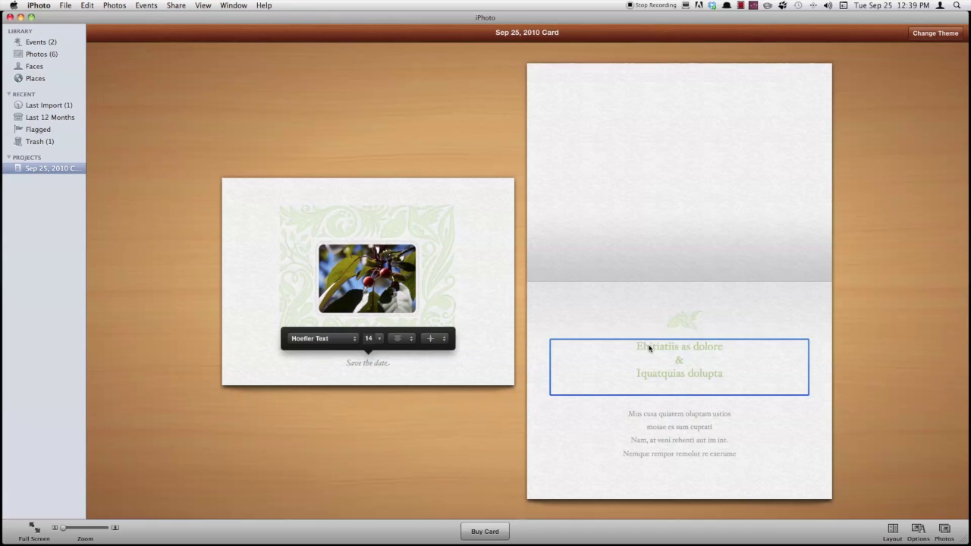
pyautogui.click(790, 328)
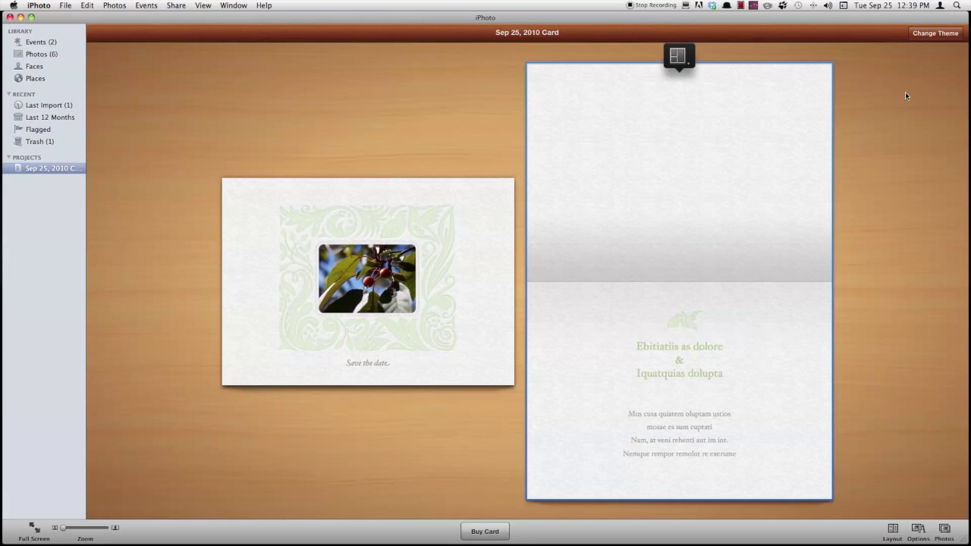
pyautogui.click(936, 35)
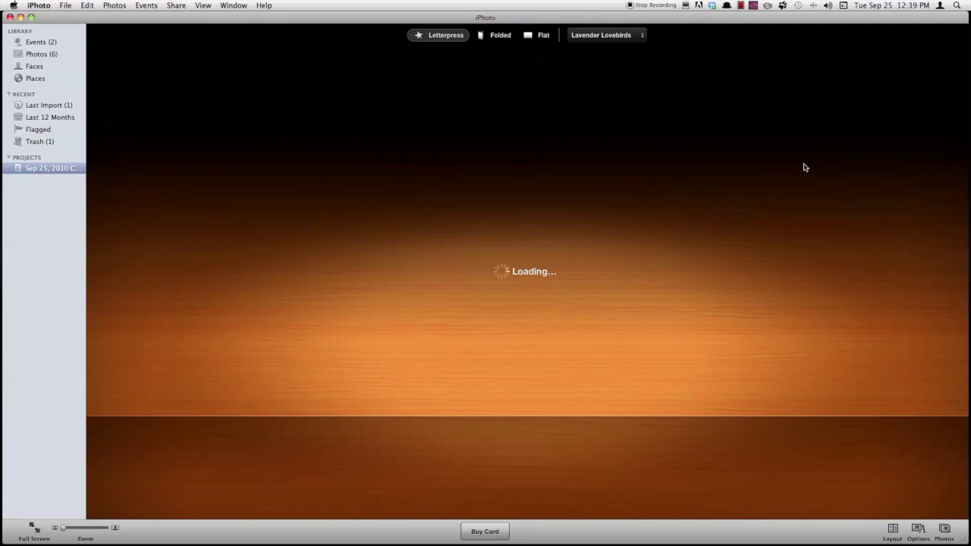
pyautogui.click(498, 36)
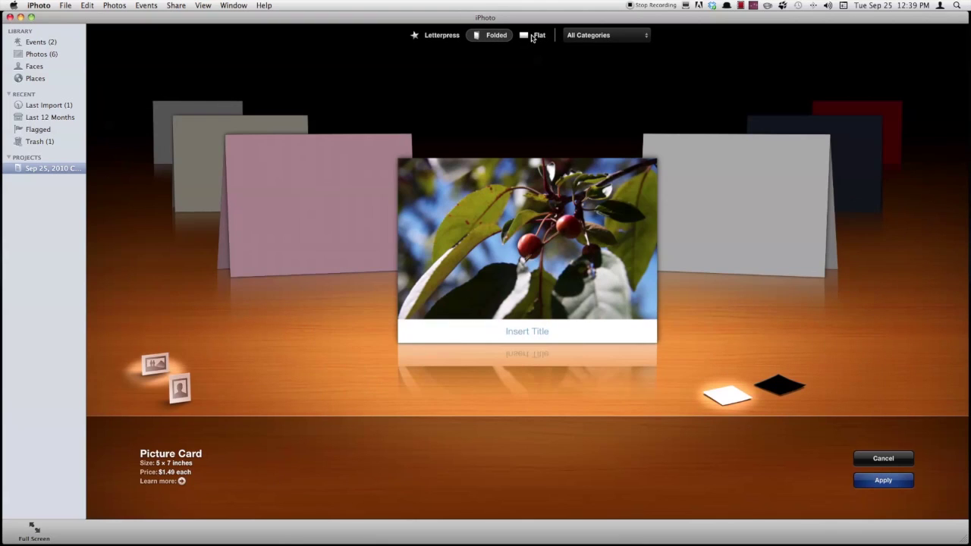
pyautogui.click(533, 35)
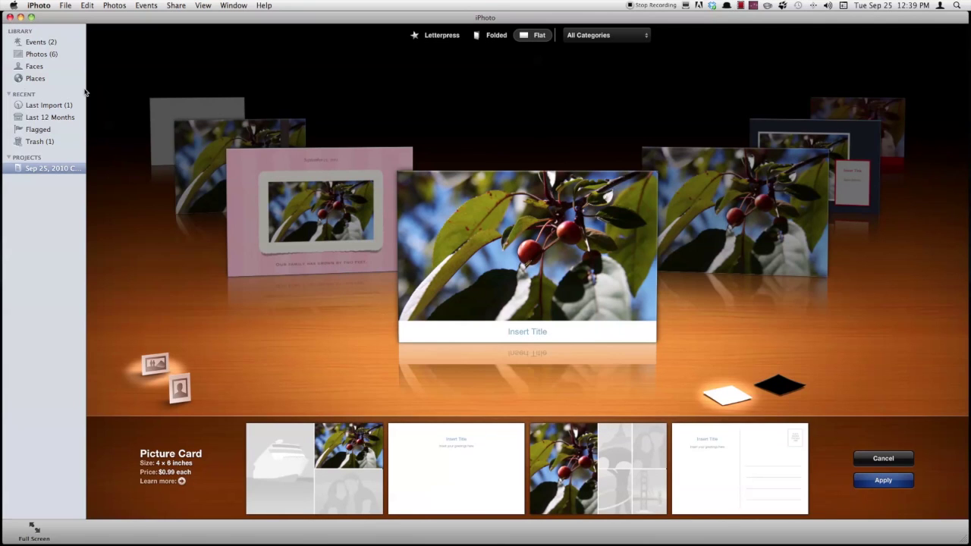
pyautogui.click(883, 458)
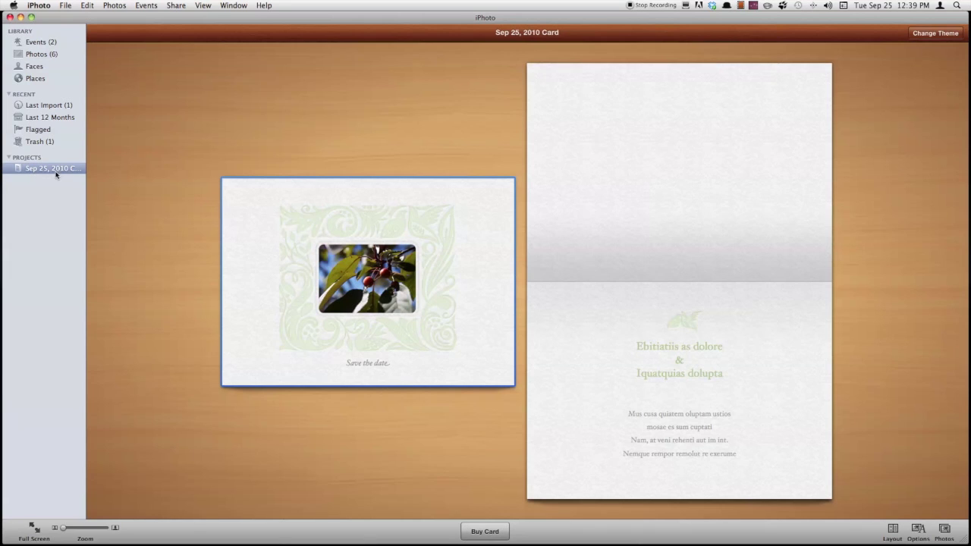
pyautogui.click(34, 55)
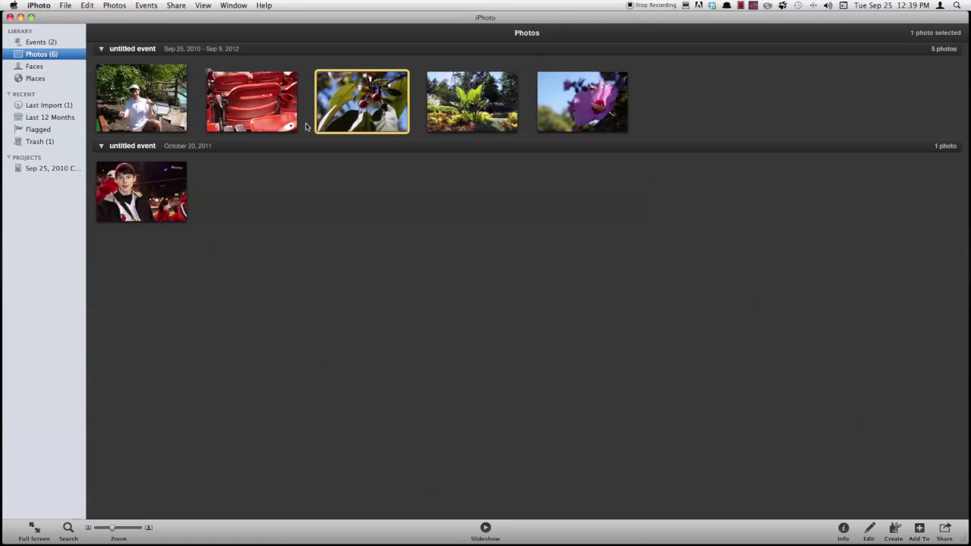
# - Select the red-seats photo, open Share > Order Prints, and cancel without ordering
pyautogui.click(351, 114)
pyautogui.press('Left')
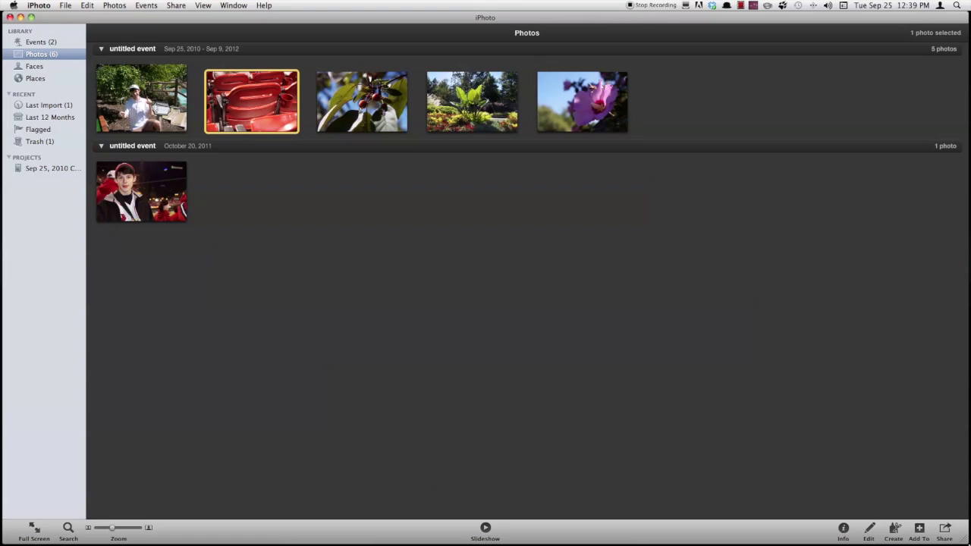
pyautogui.click(945, 529)
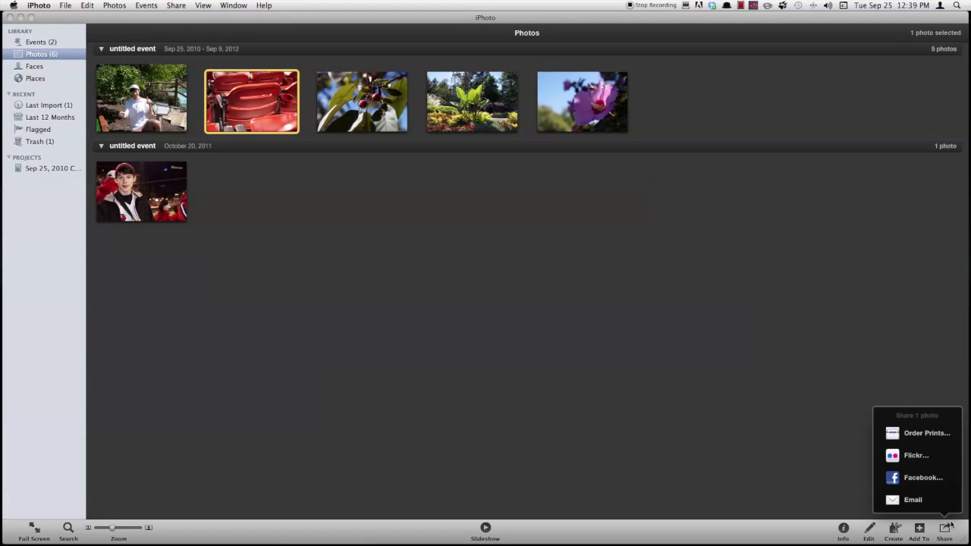
pyautogui.click(938, 448)
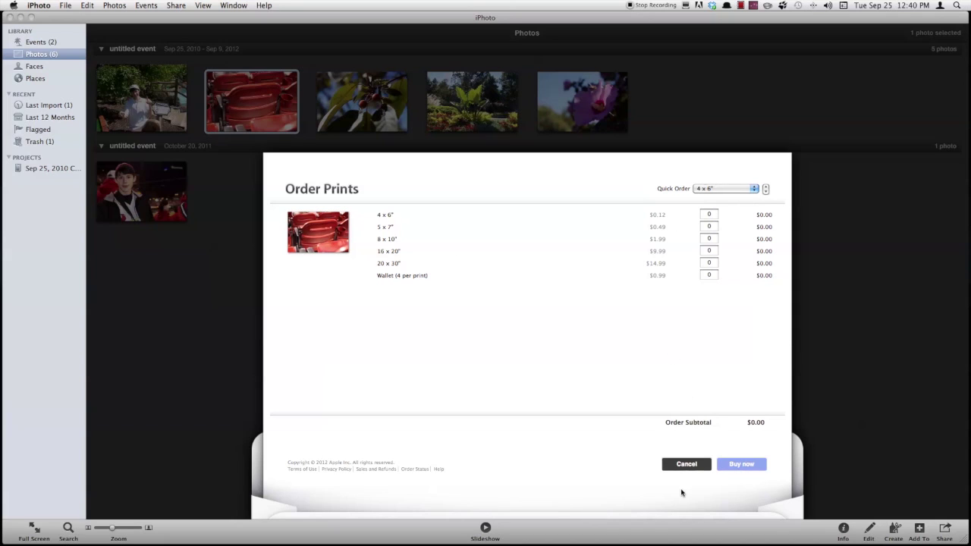
pyautogui.click(687, 464)
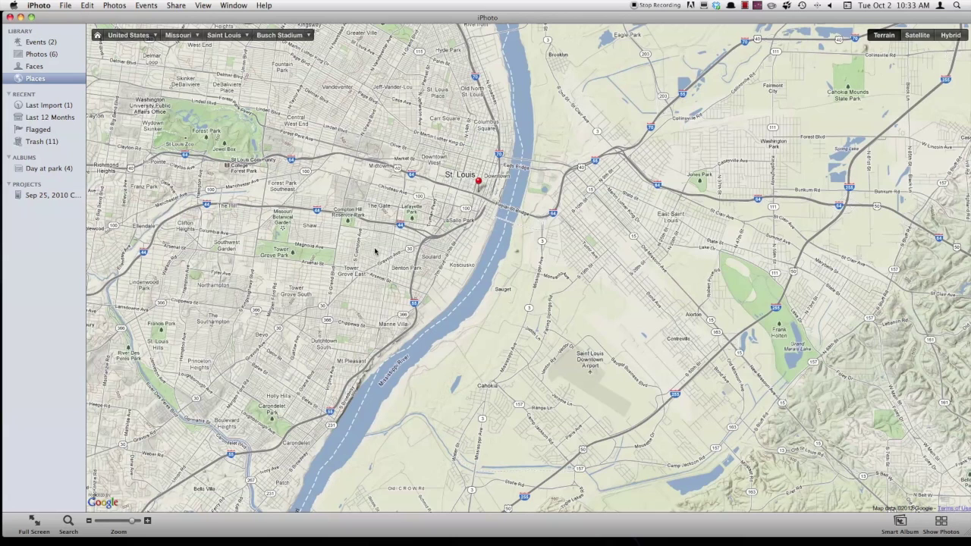
# - List Busch Stadium's single photo from the St. Louis map, then return to the six-photo library
pyautogui.moveTo(421, 227); pyautogui.dragTo(423, 245)
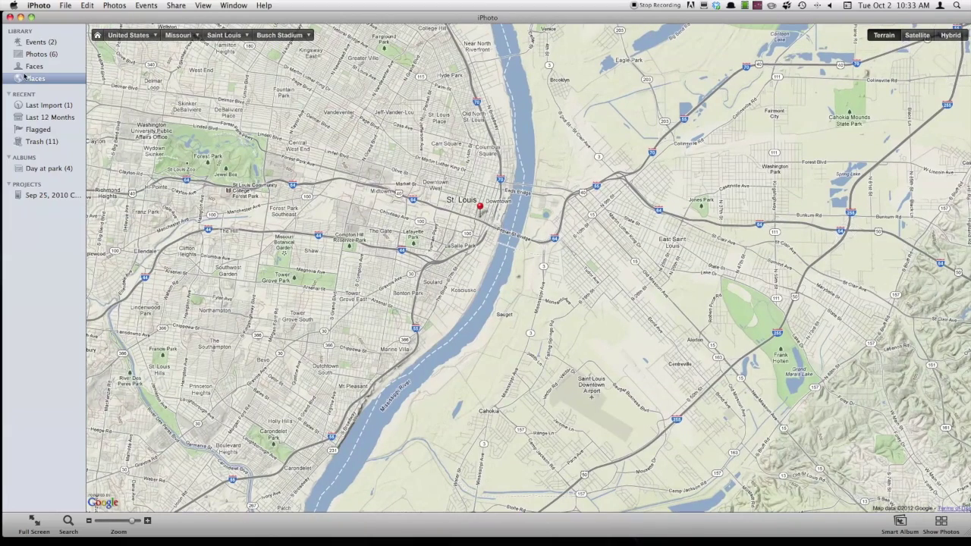
pyautogui.click(25, 77)
pyautogui.moveTo(479, 209)
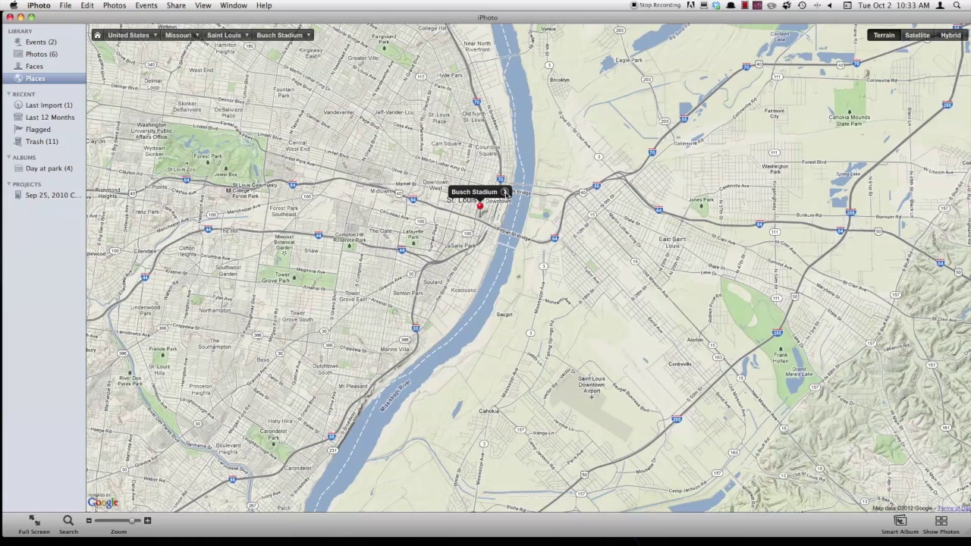
pyautogui.click(505, 192)
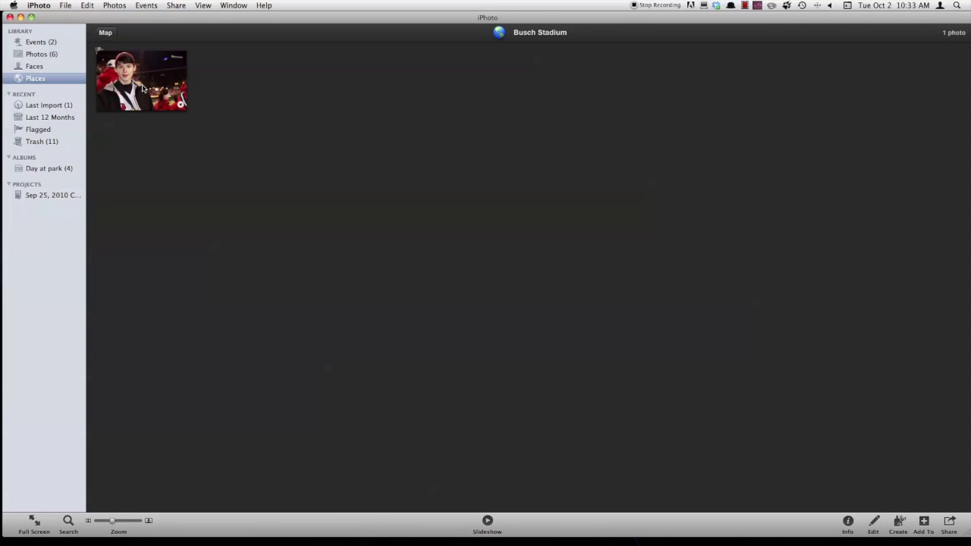
pyautogui.click(105, 33)
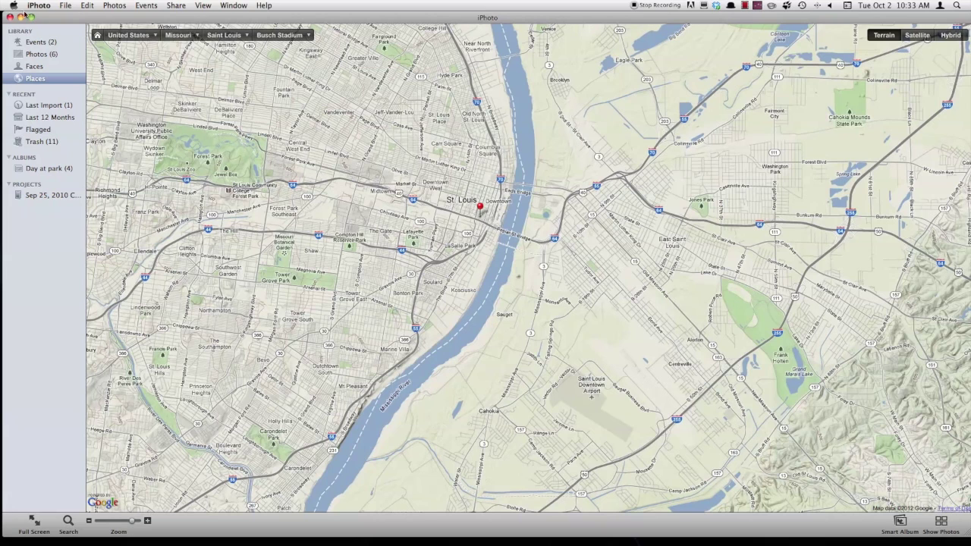
pyautogui.click(20, 53)
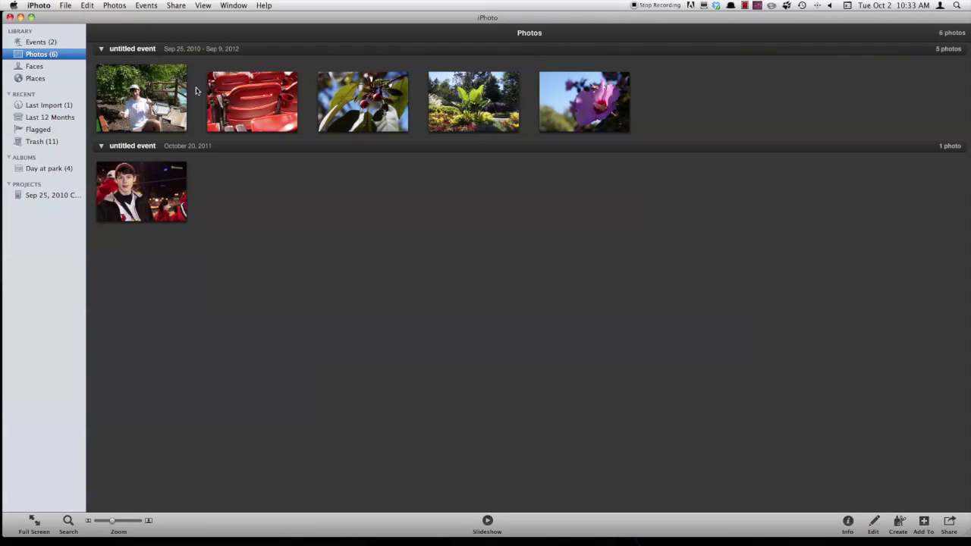
# - Assign the garden photo the place 'Missouri Botanical Gardens' and show it on the Places map
pyautogui.click(455, 102)
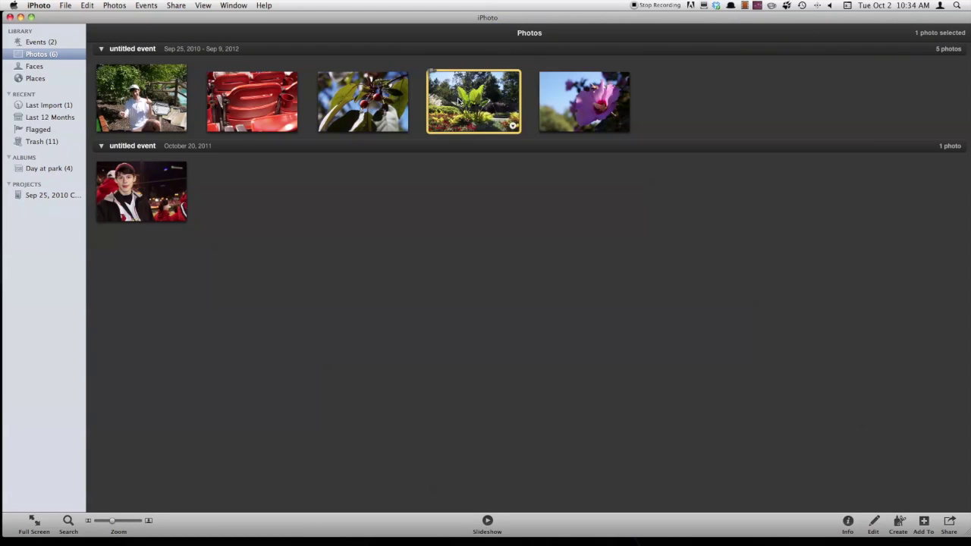
pyautogui.click(848, 521)
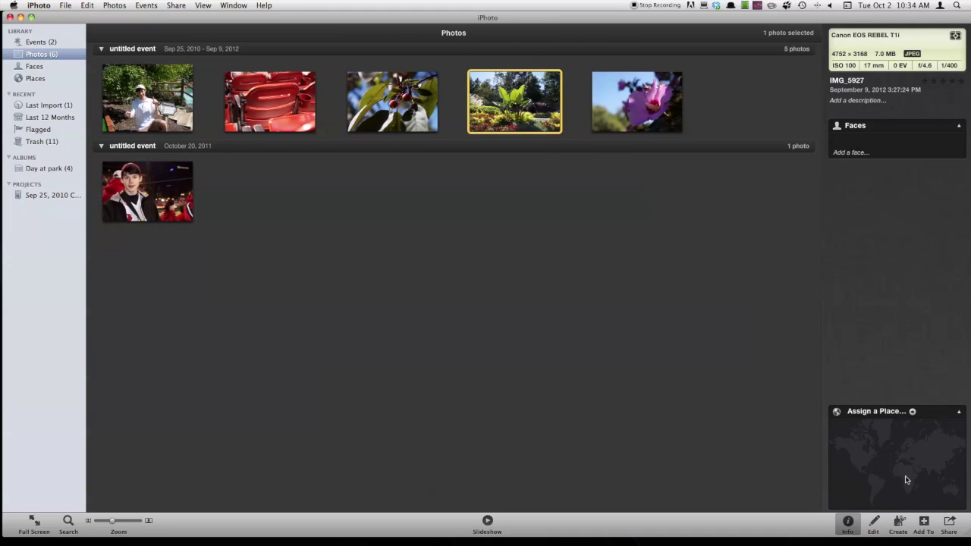
pyautogui.click(878, 412)
pyautogui.write('missouri')
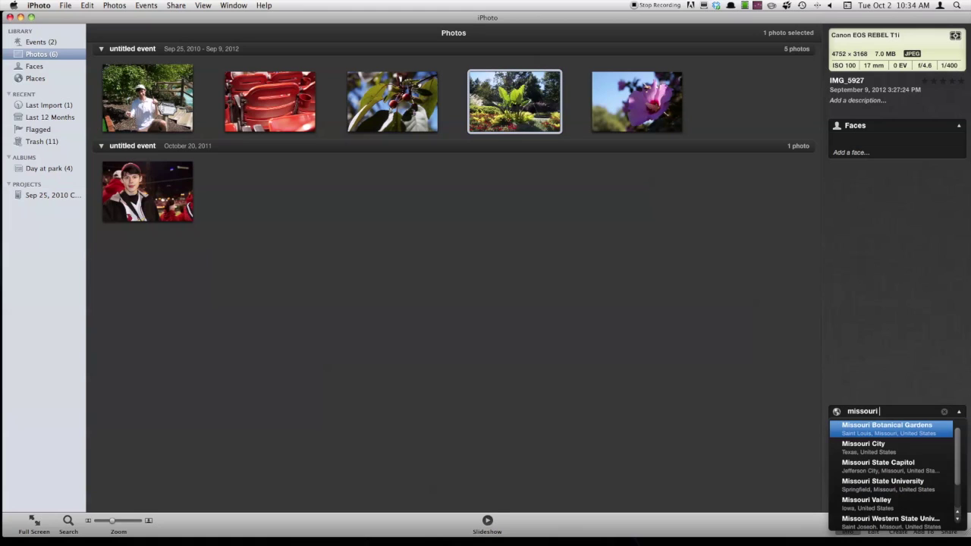
pyautogui.press('Return')
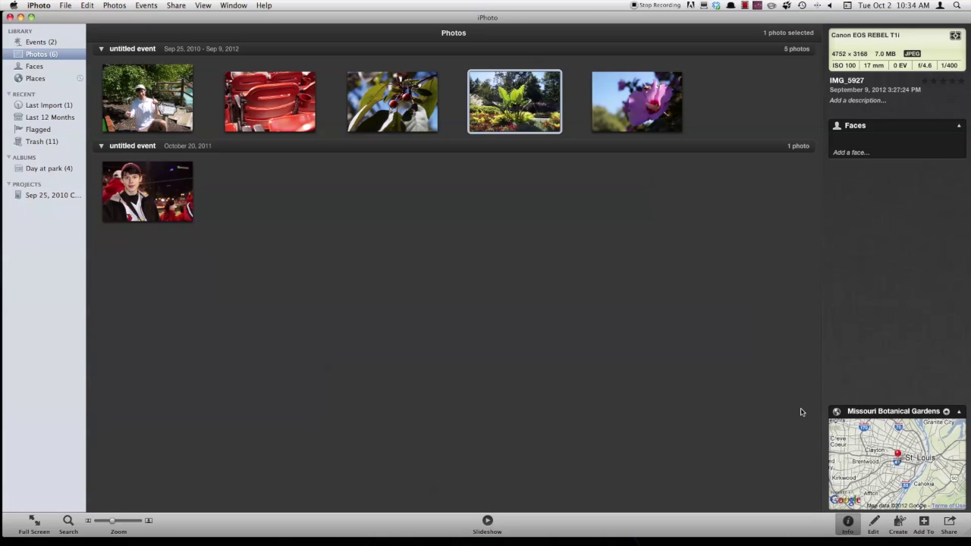
pyautogui.click(899, 457)
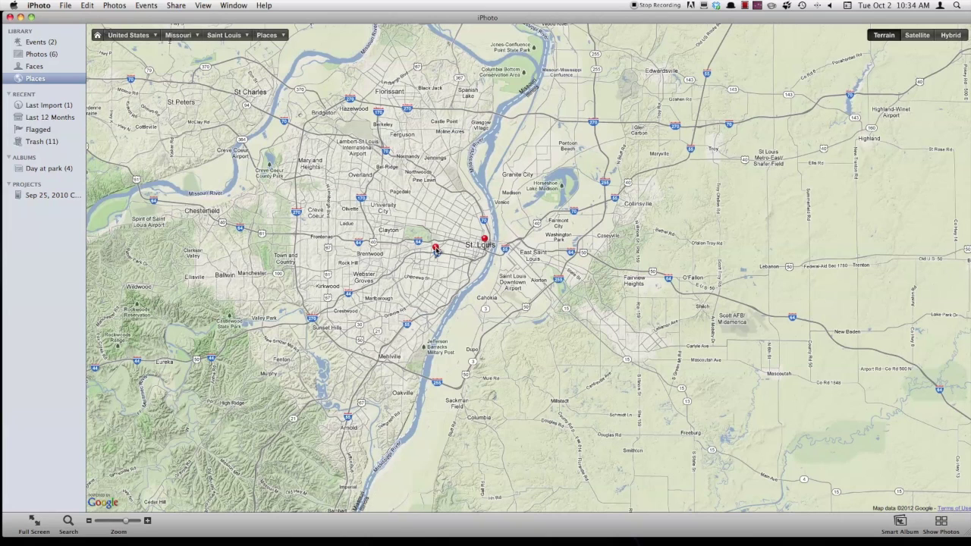
pyautogui.moveTo(437, 250)
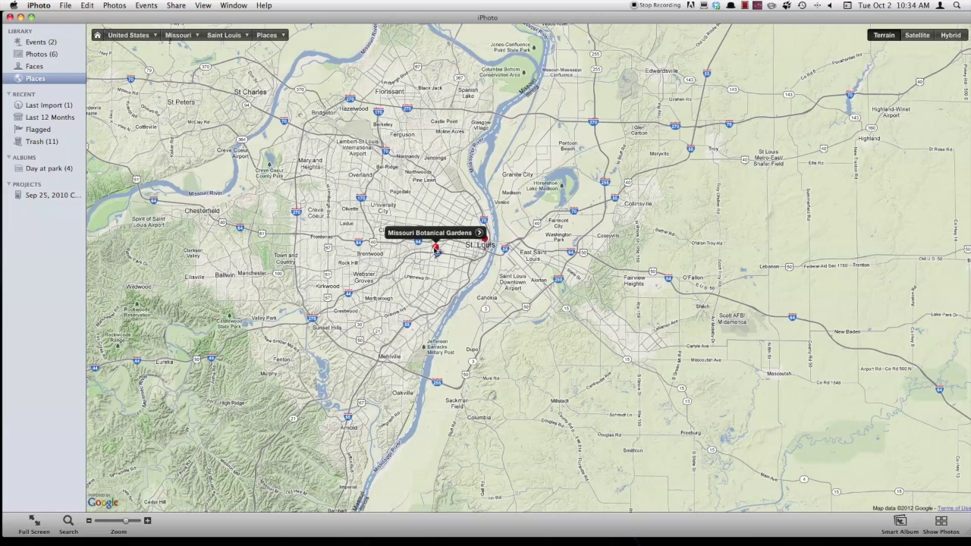
pyautogui.click(478, 232)
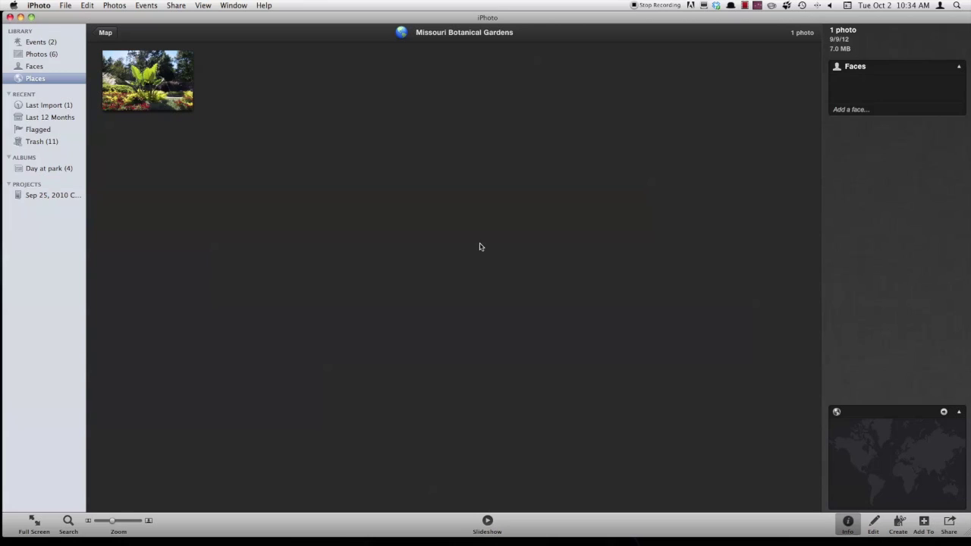